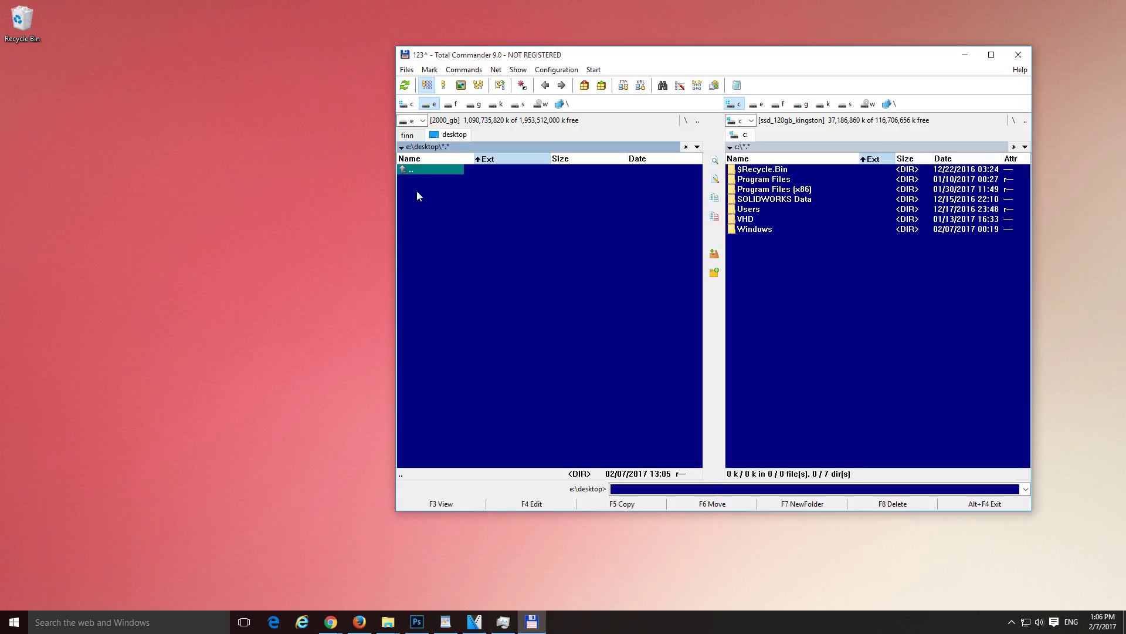
Create the desktop folders dfgdfg and dfghfhg.
left_click(404, 69)
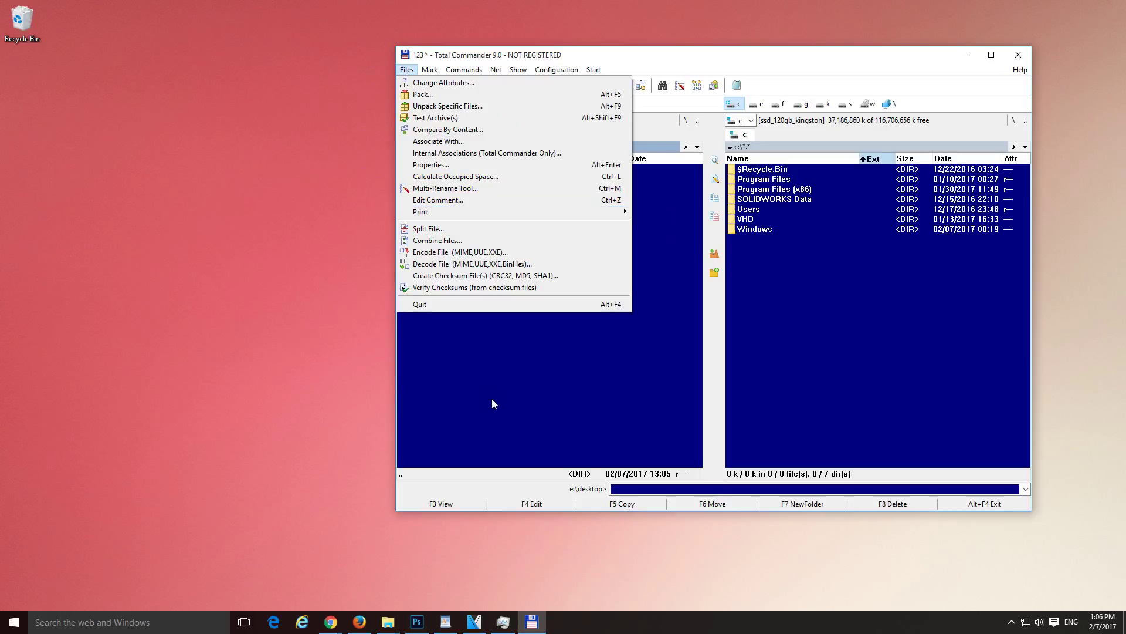
key("Escape")
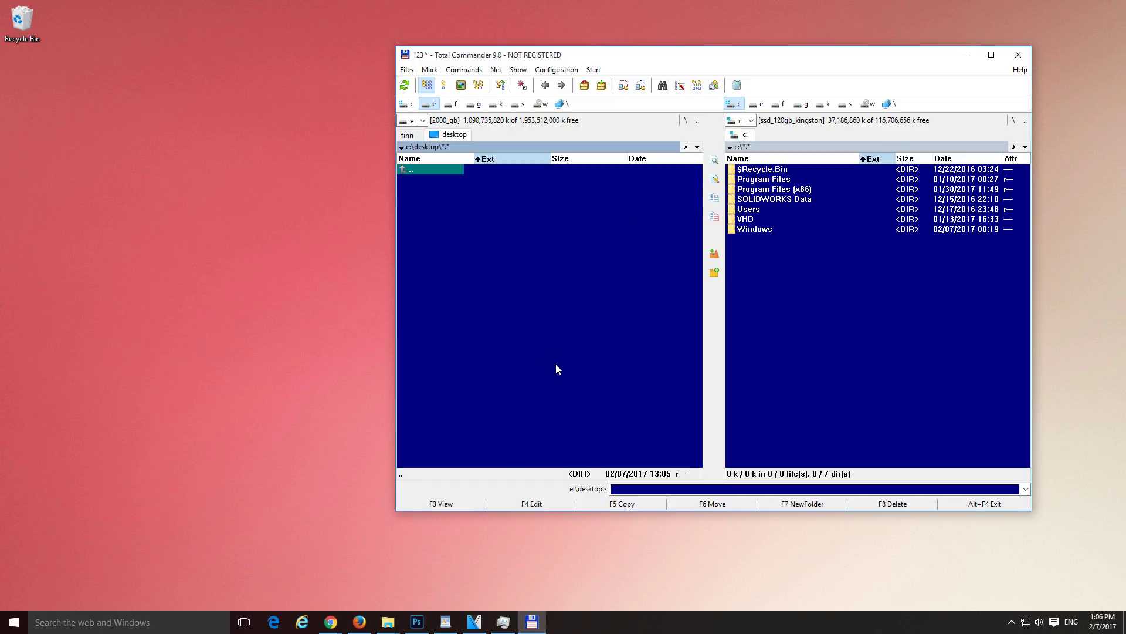
left_click(828, 506)
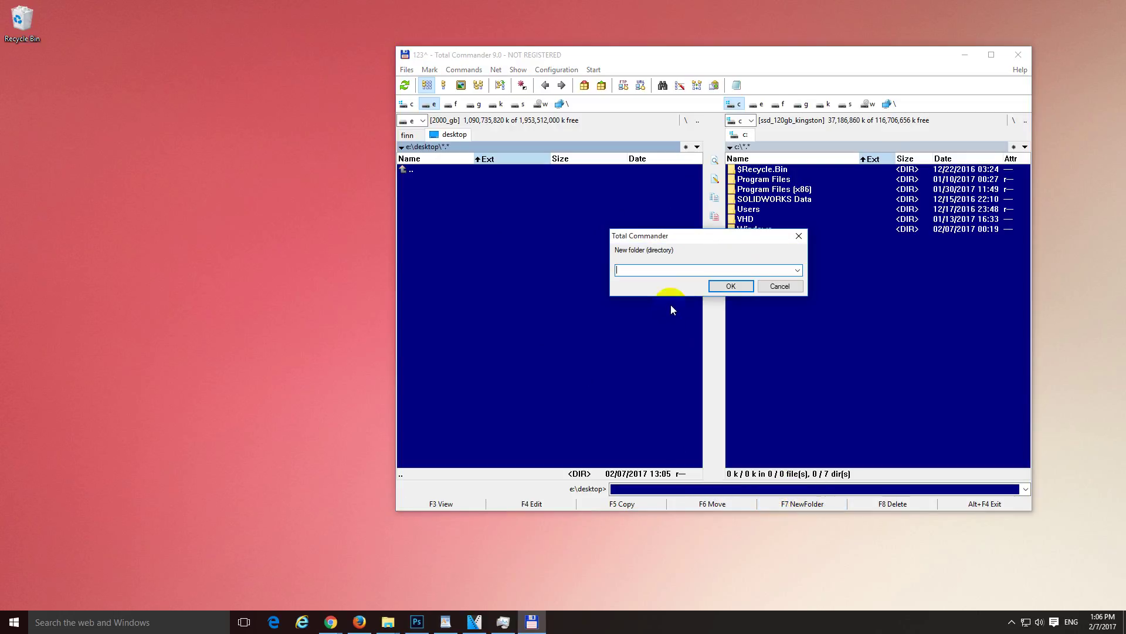
type("dfgdfg")
key("Return")
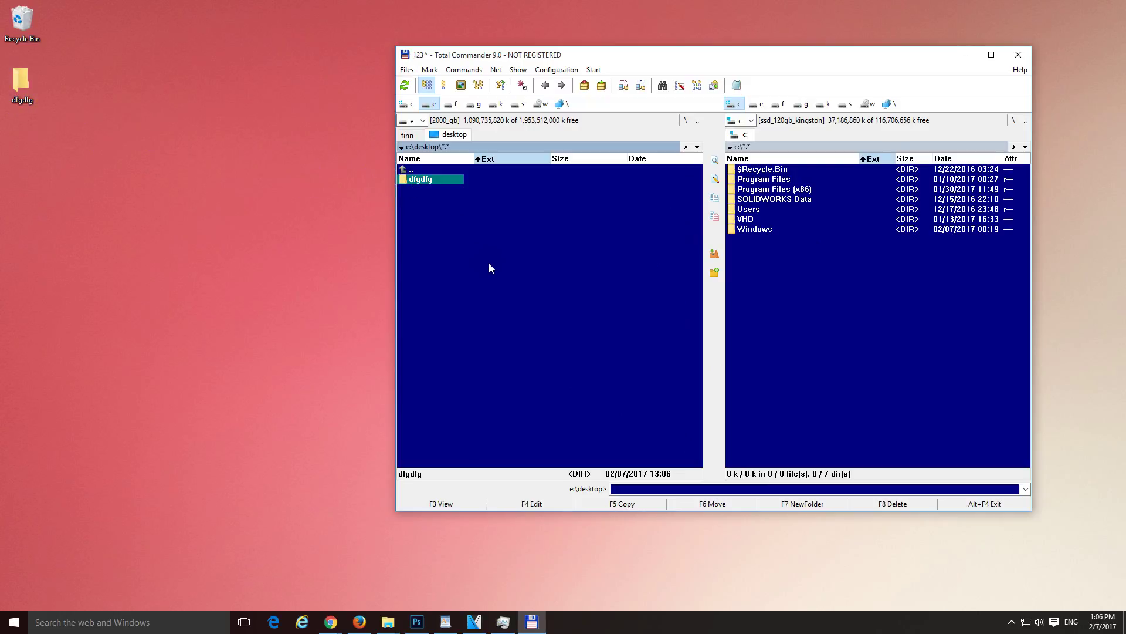
key("F7")
type("dfghfhg")
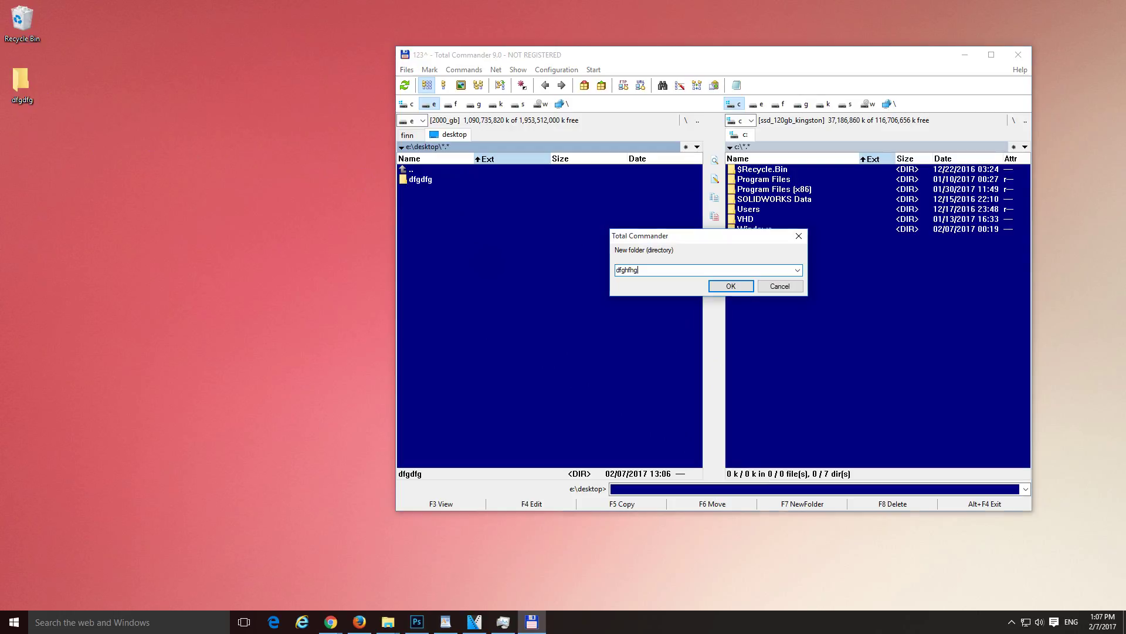
key("Return")
Create the folders wewer, fghjghj and 'dfgdf dfgfth ertyrtyrty etrety'.
key("F7")
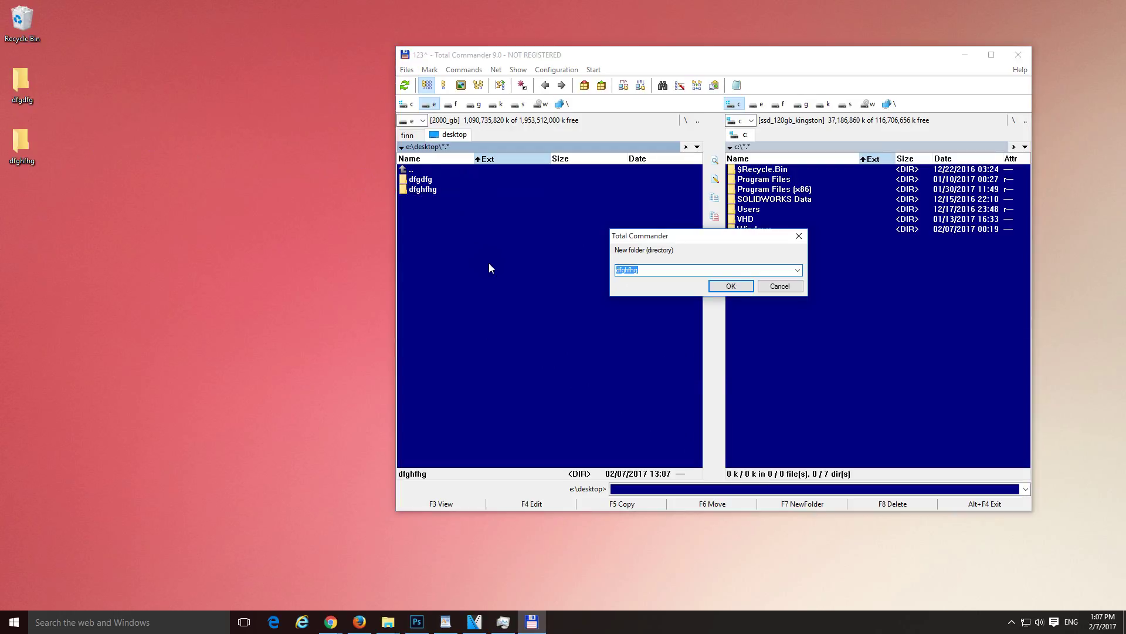
type("wewer")
key("Return")
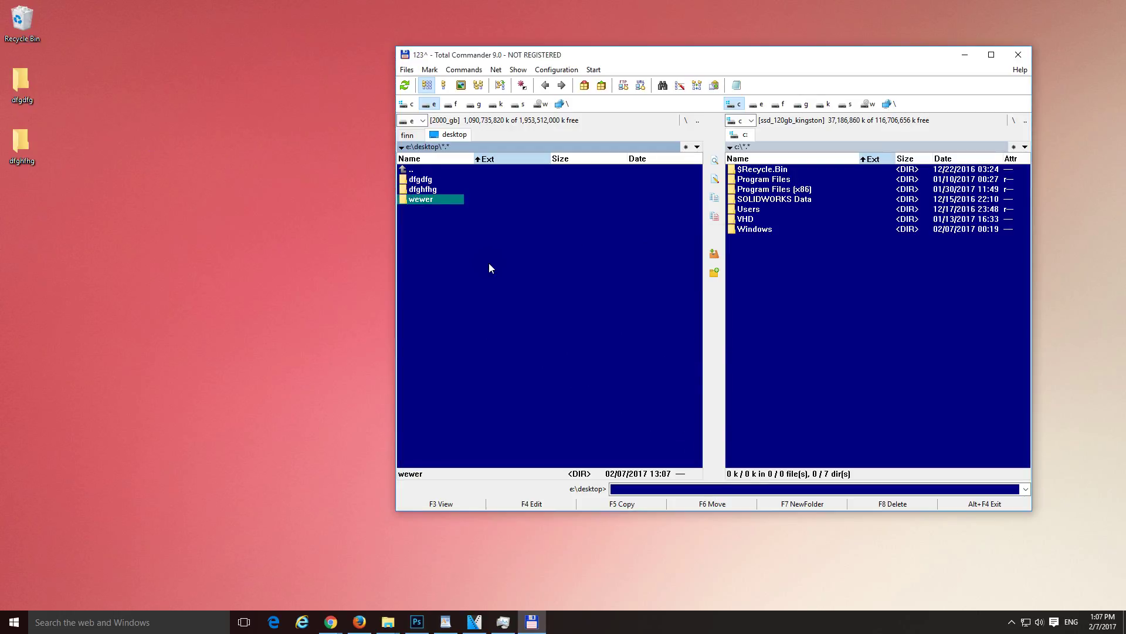
key("F7")
type("fghjghj")
key("Return")
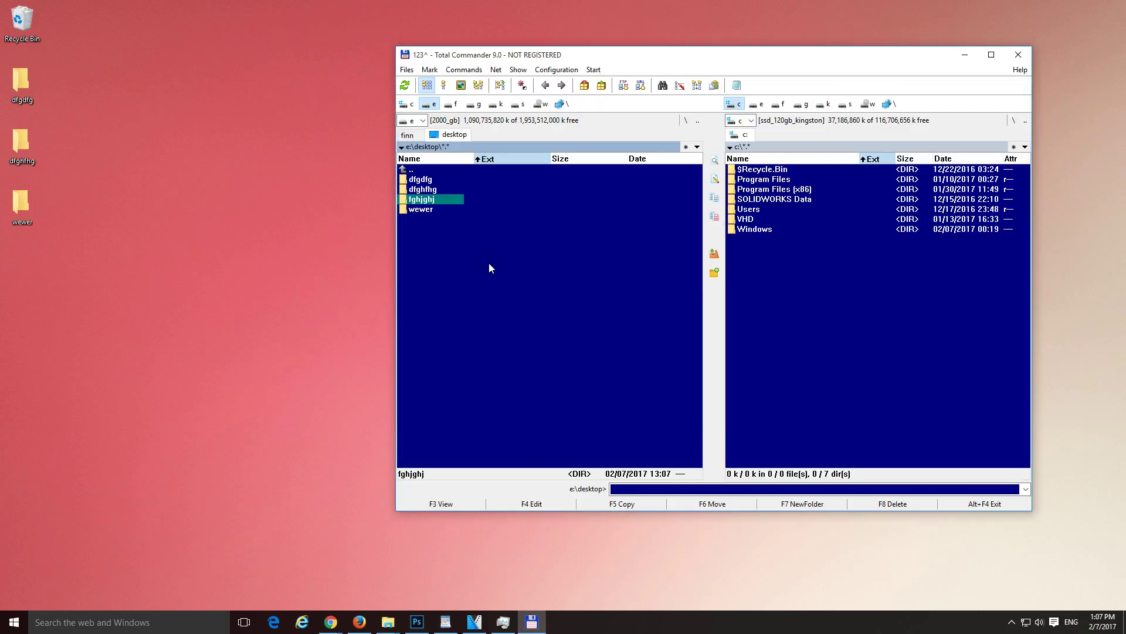
key("F7")
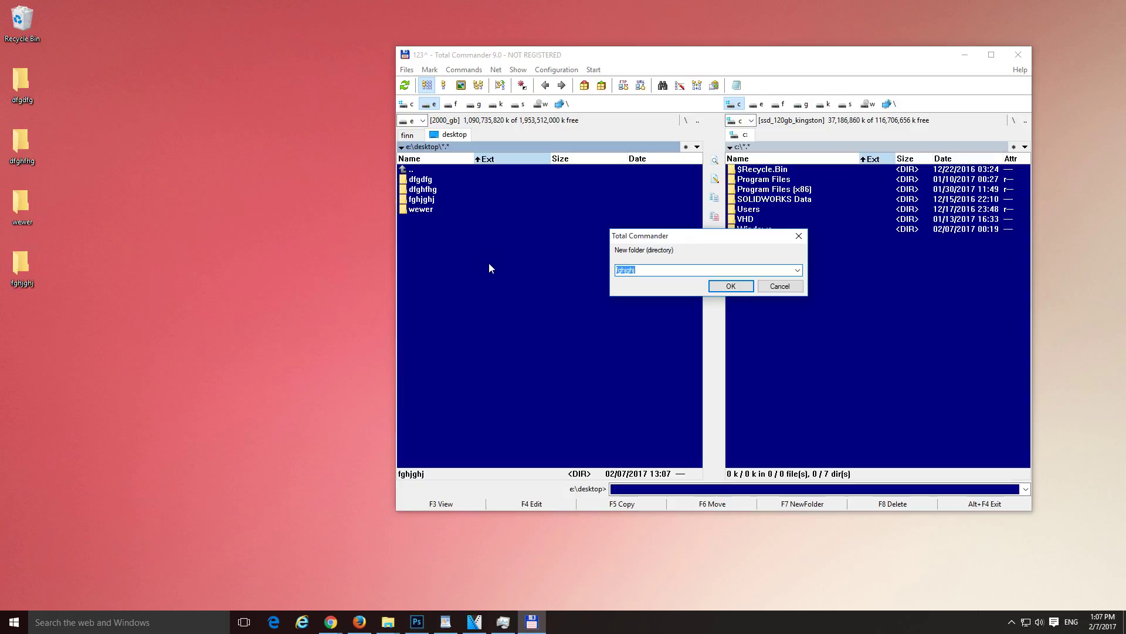
type("dfgdf dfgfth ertyrtyrty etrety")
key("Return")
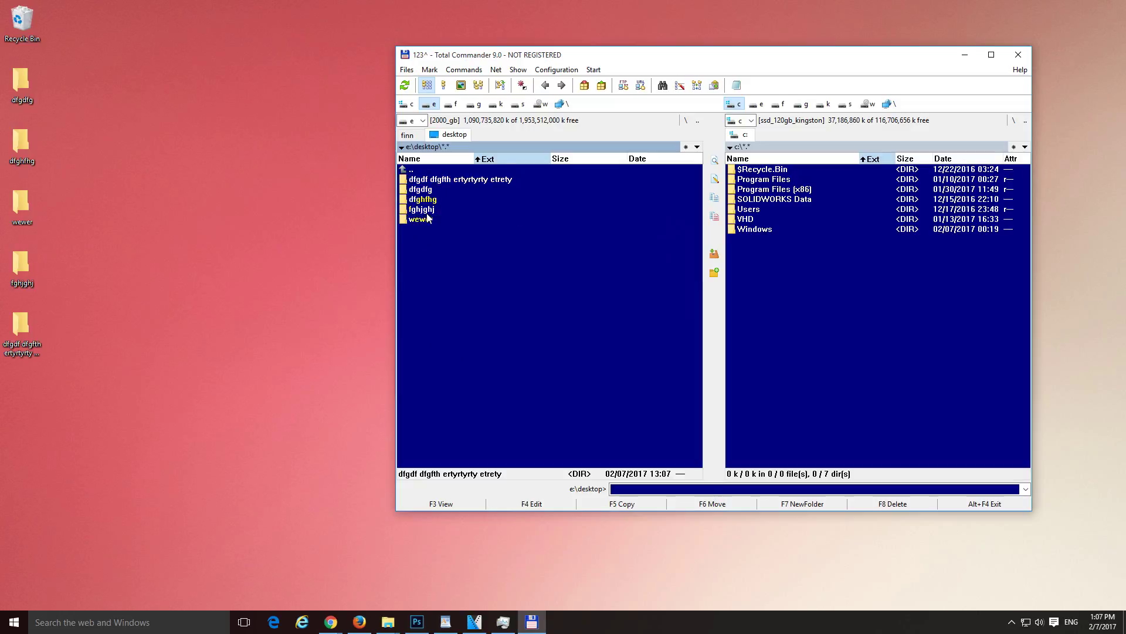
Select wewer and fghjghj in the e:\desktop panel and show the Files menu.
left_click(428, 219)
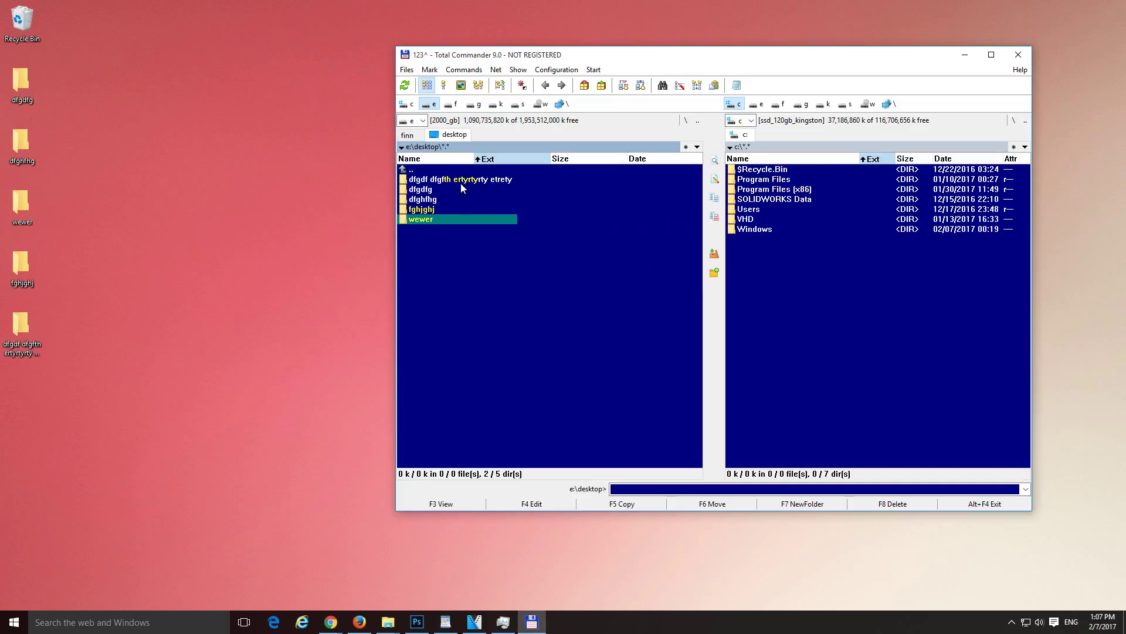
left_click(423, 212)
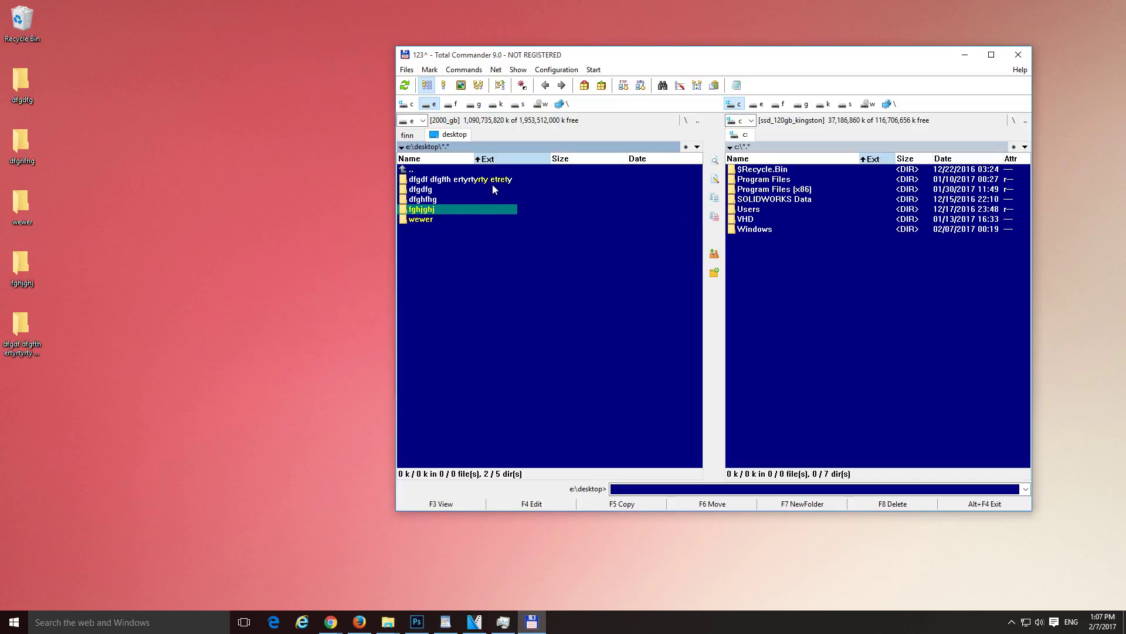
left_click(407, 70)
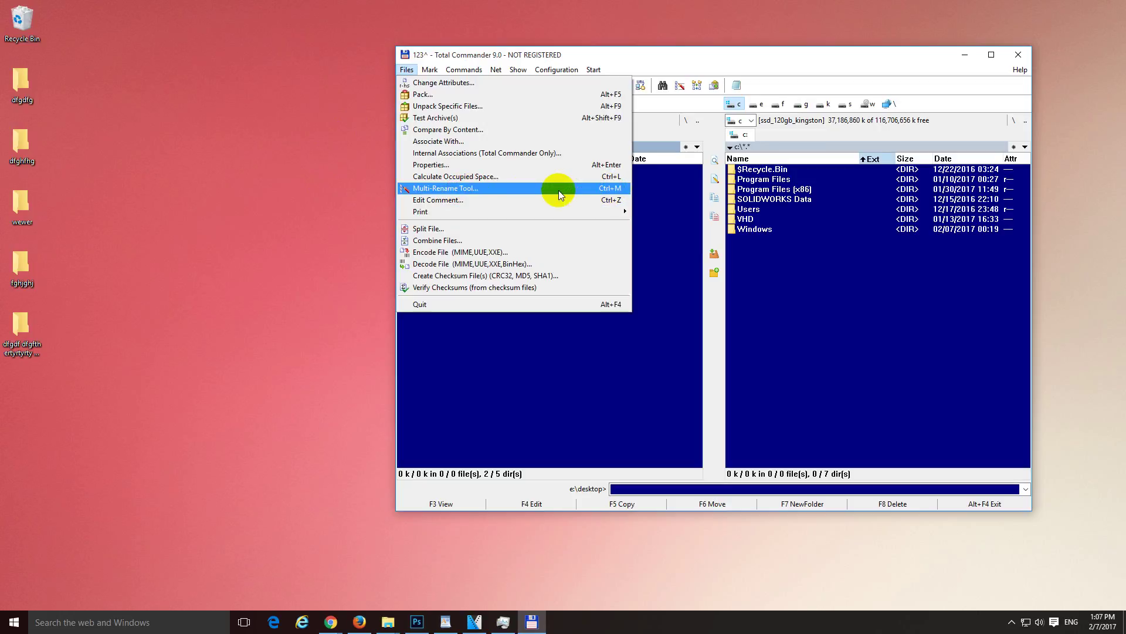
Apply All UPPERCASE in the Multi-Rename Tool, renaming them to FGHJGHJ and WEWER.
left_click(515, 189)
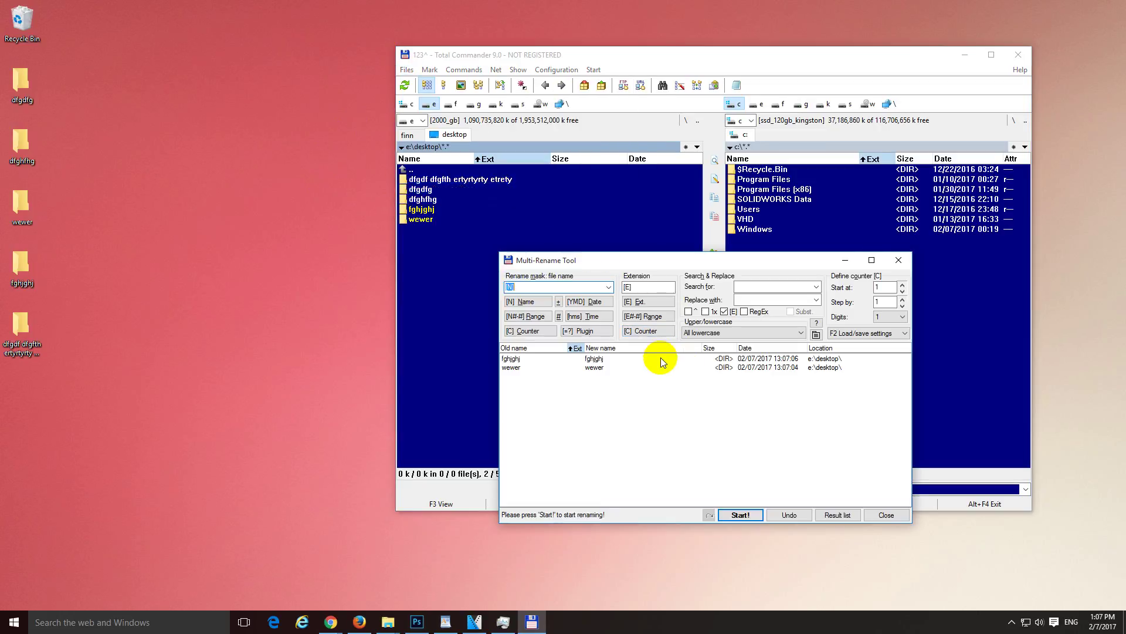
left_click(705, 334)
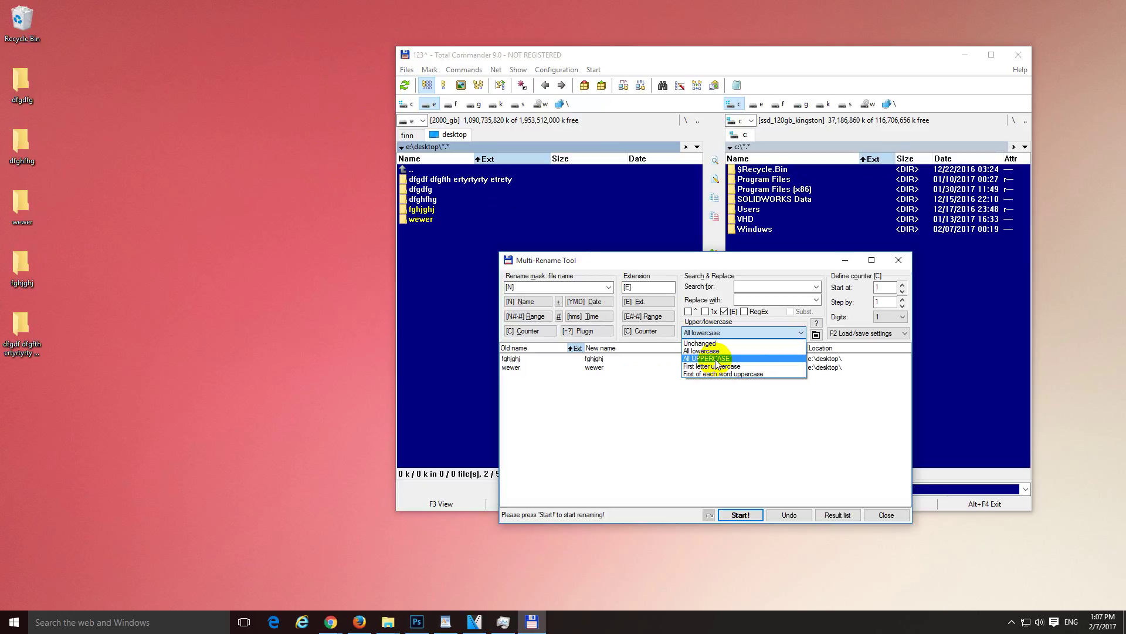
left_click(712, 359)
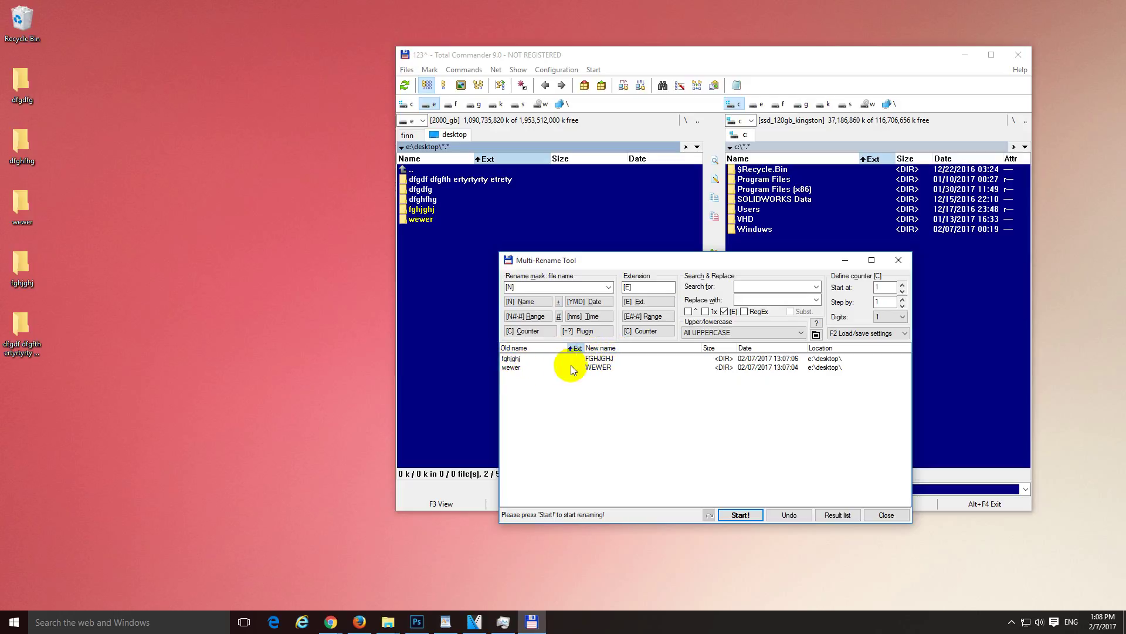
left_click(741, 516)
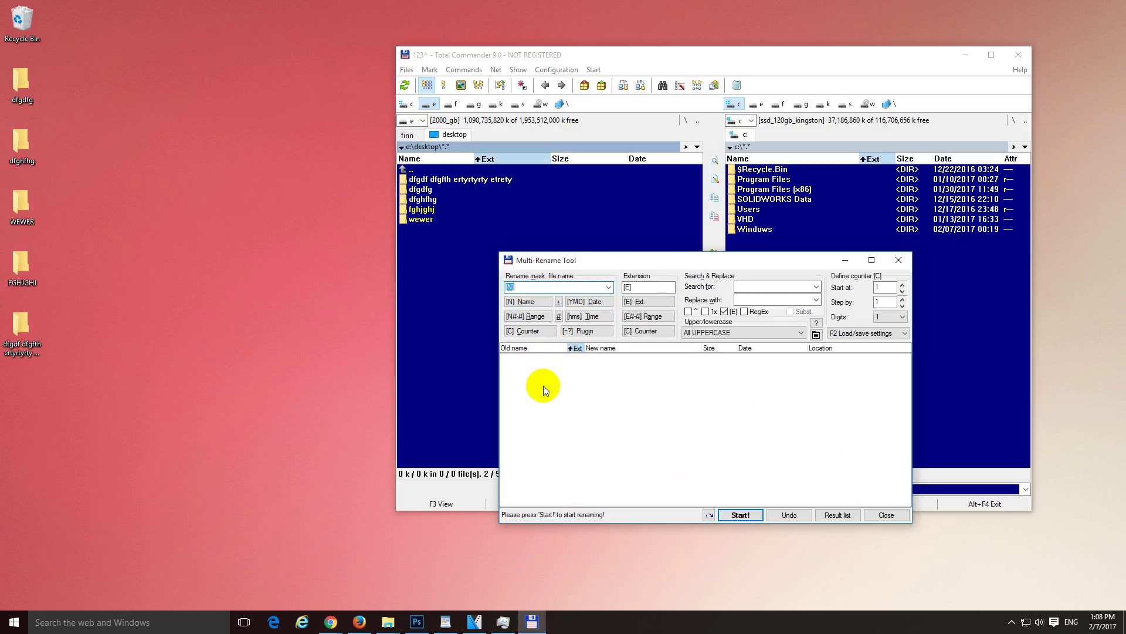
left_click(886, 514)
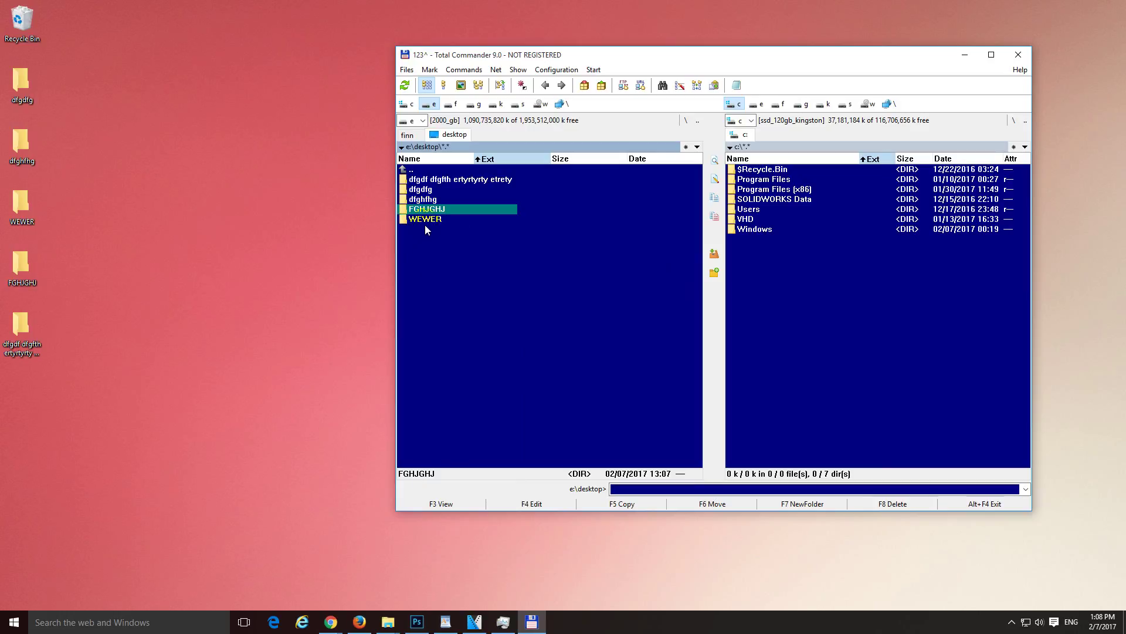
Mark dfgdfg and dfghfhg and batch-rename them with 'First letter uppercase' to Dfgdfg and Dfghfhg.
left_click_drag(425, 224, 431, 199)
left_click(432, 199)
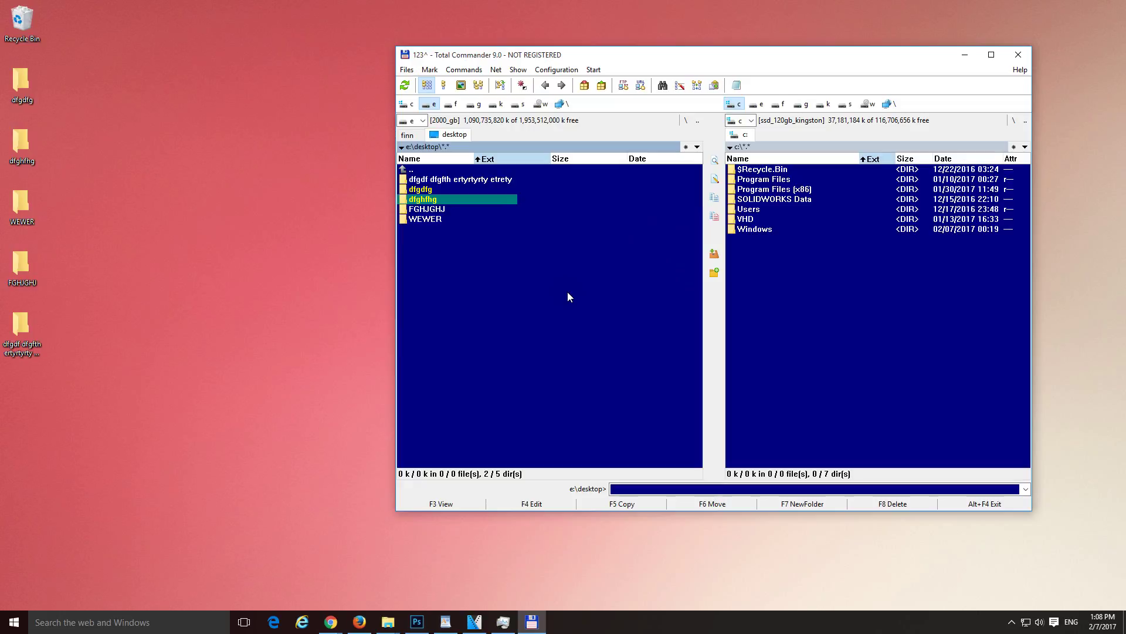
key("ctrl+m")
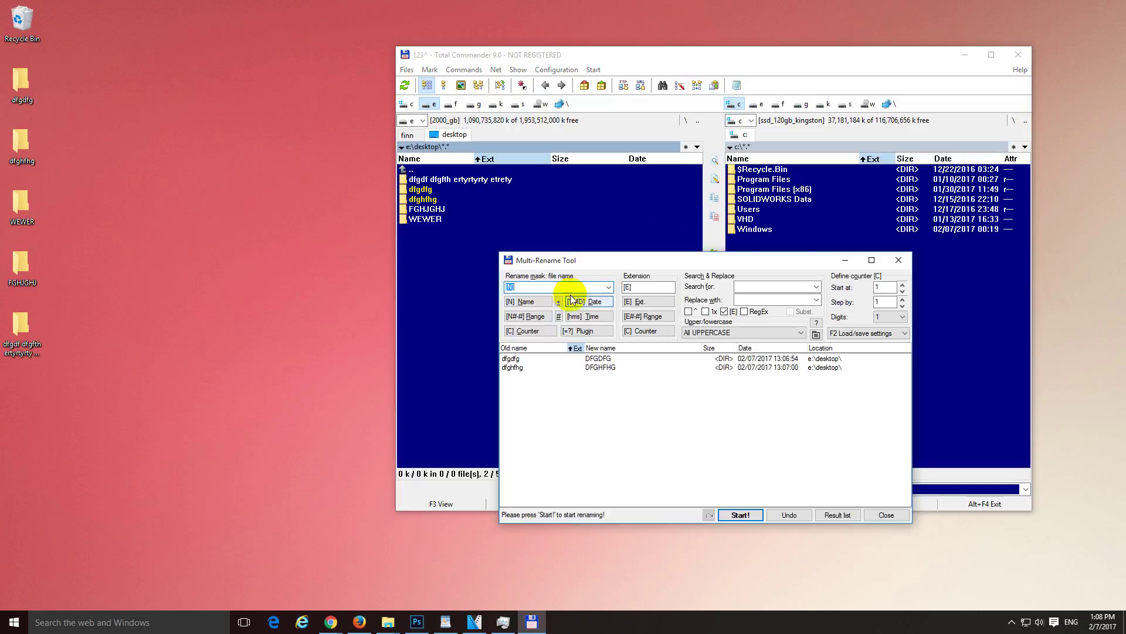
left_click(721, 332)
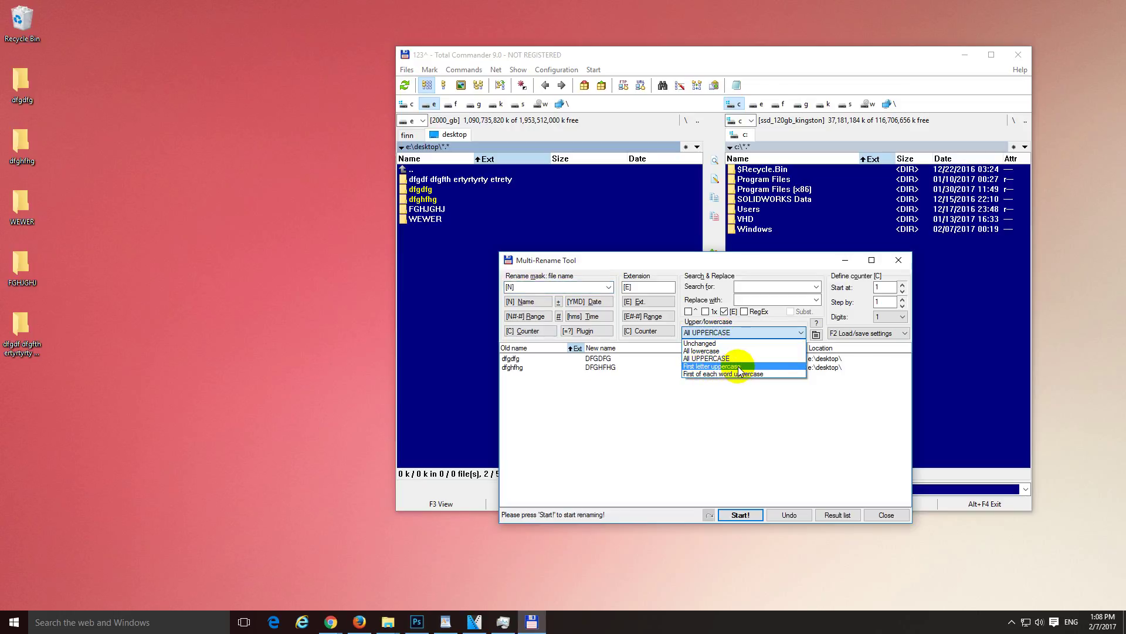
left_click(736, 366)
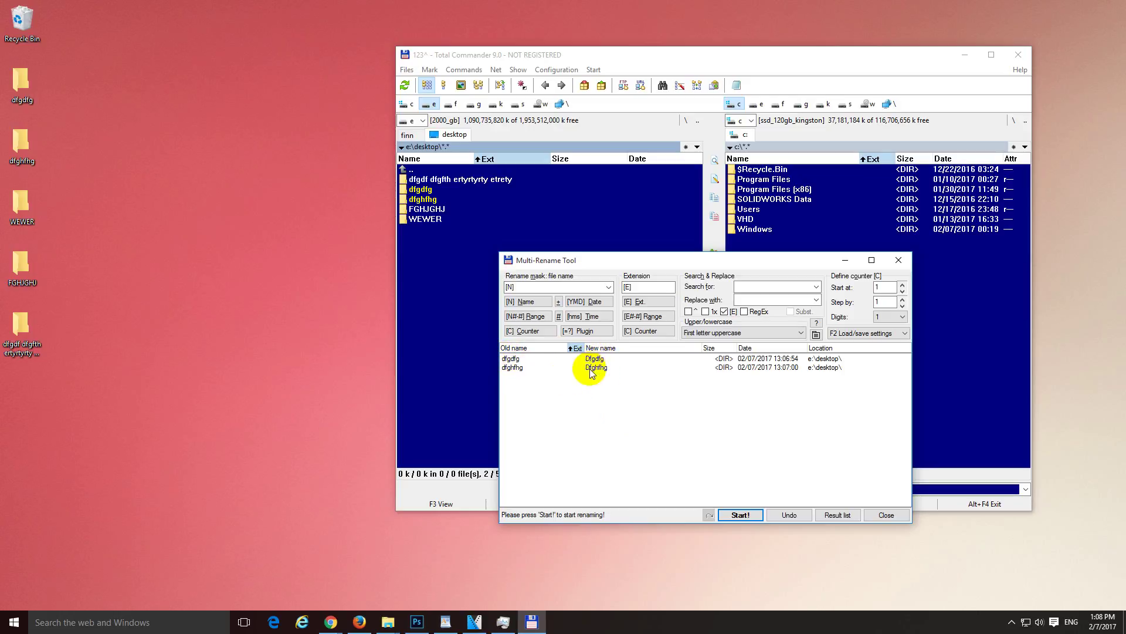
left_click(733, 514)
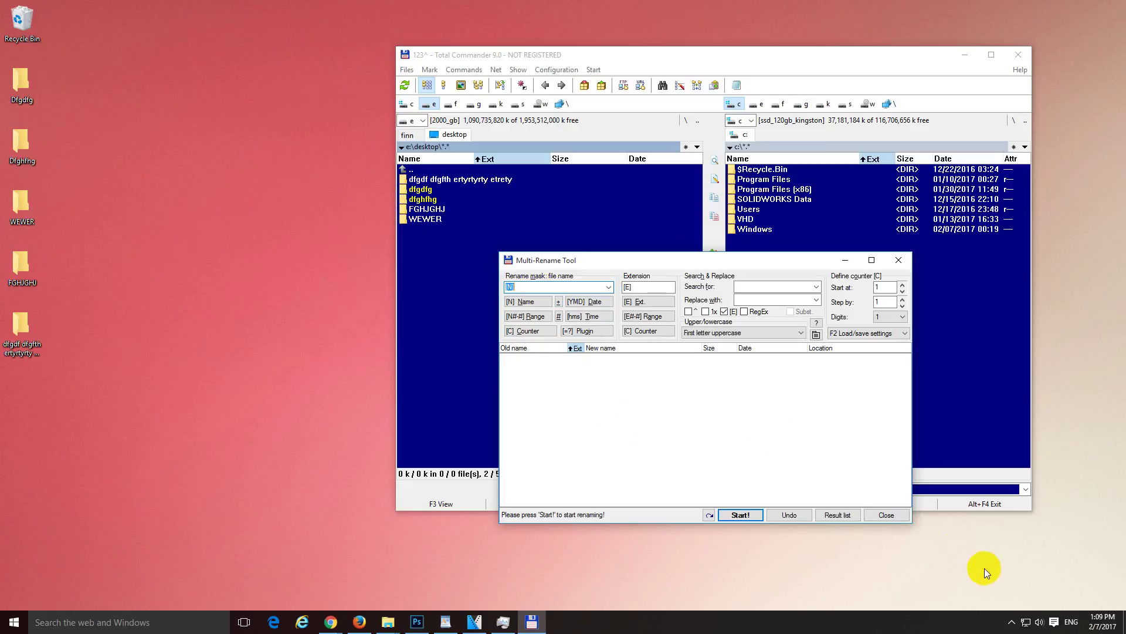
left_click(886, 515)
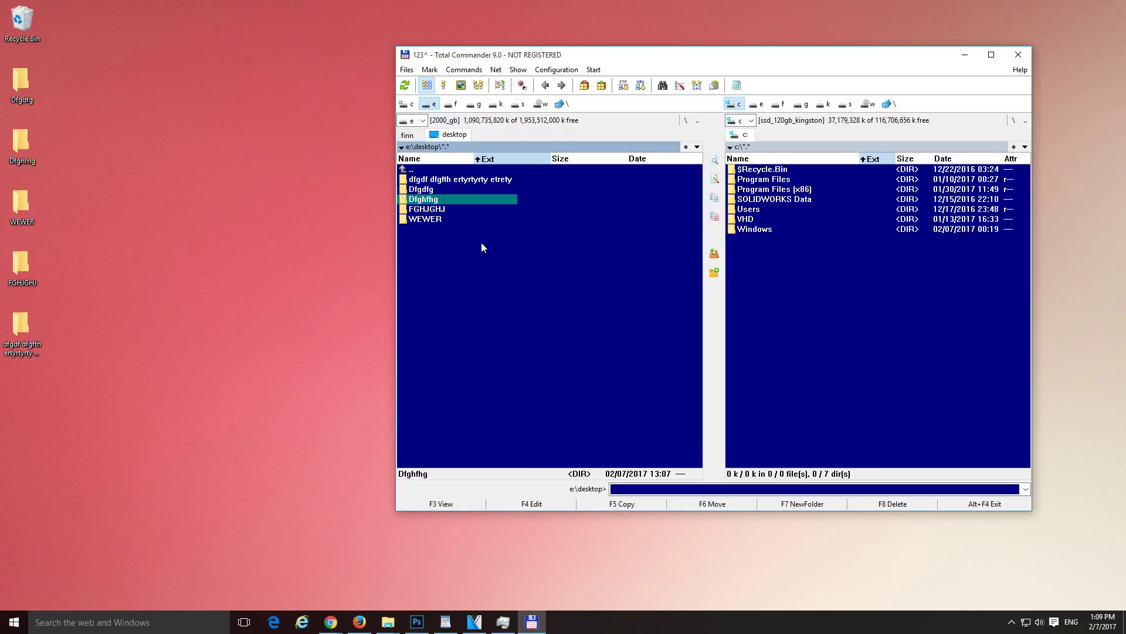
Batch-rename the long folder to 'Dfgdf Dfgfth Ertyrtyrty Etrety' using 'First of each word uppercase'.
left_click(456, 181)
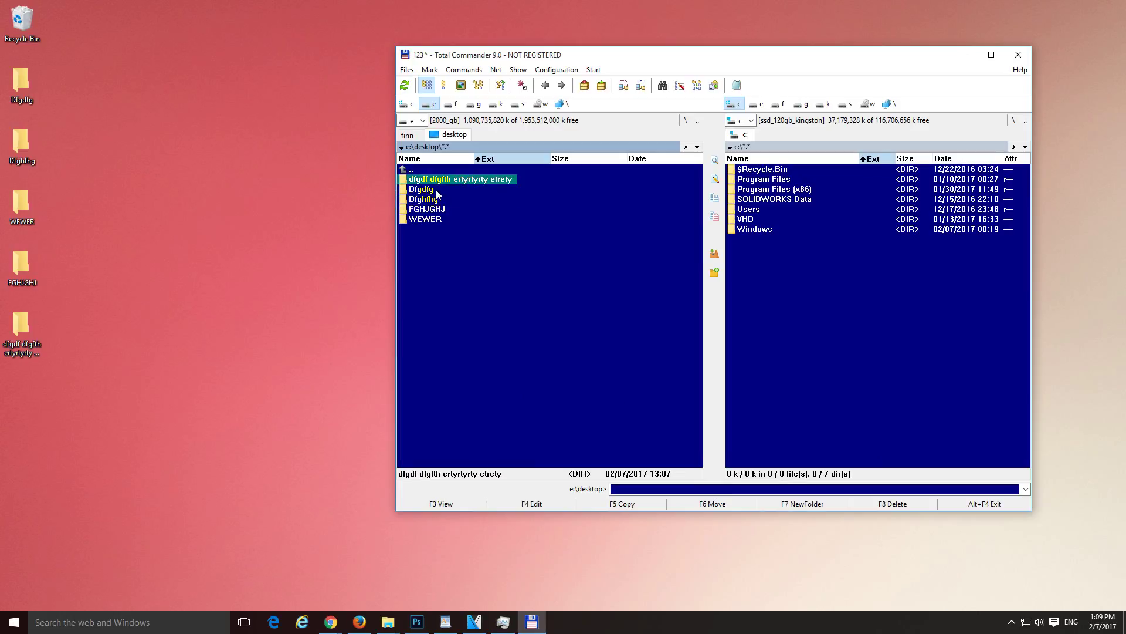
left_click_drag(467, 180, 483, 184)
key("Escape")
key("ctrl+m")
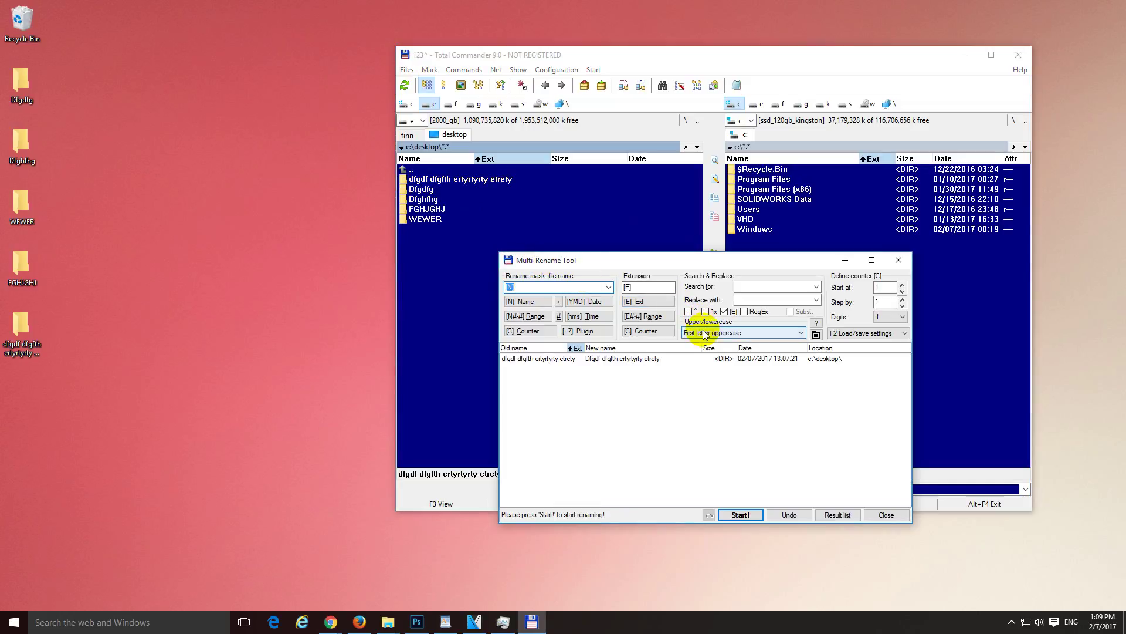
left_click(707, 332)
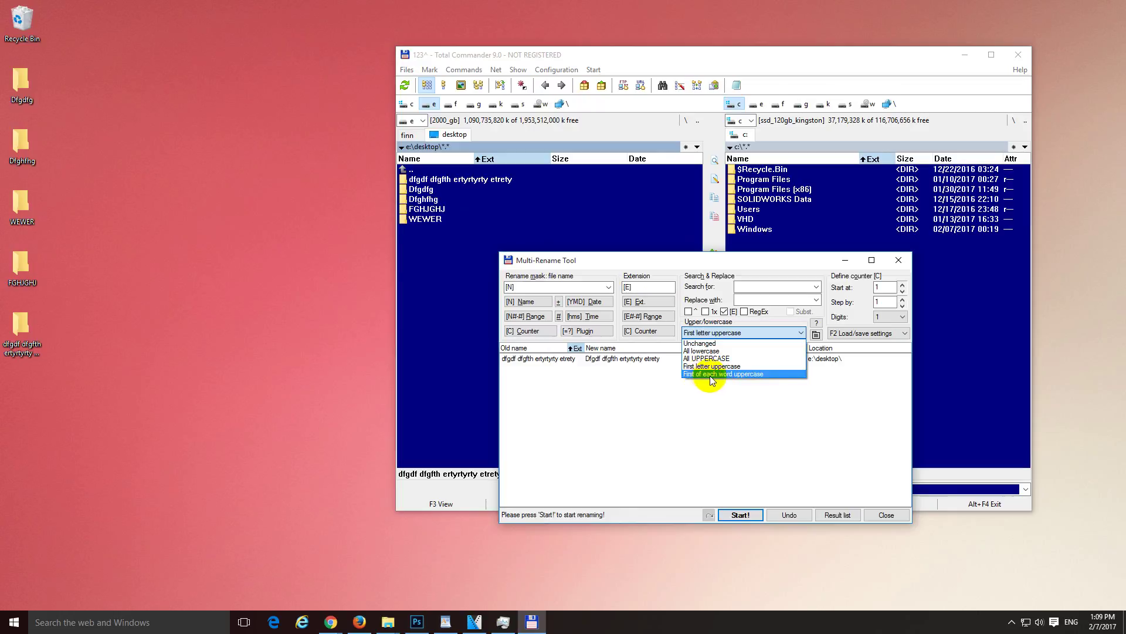
left_click(731, 375)
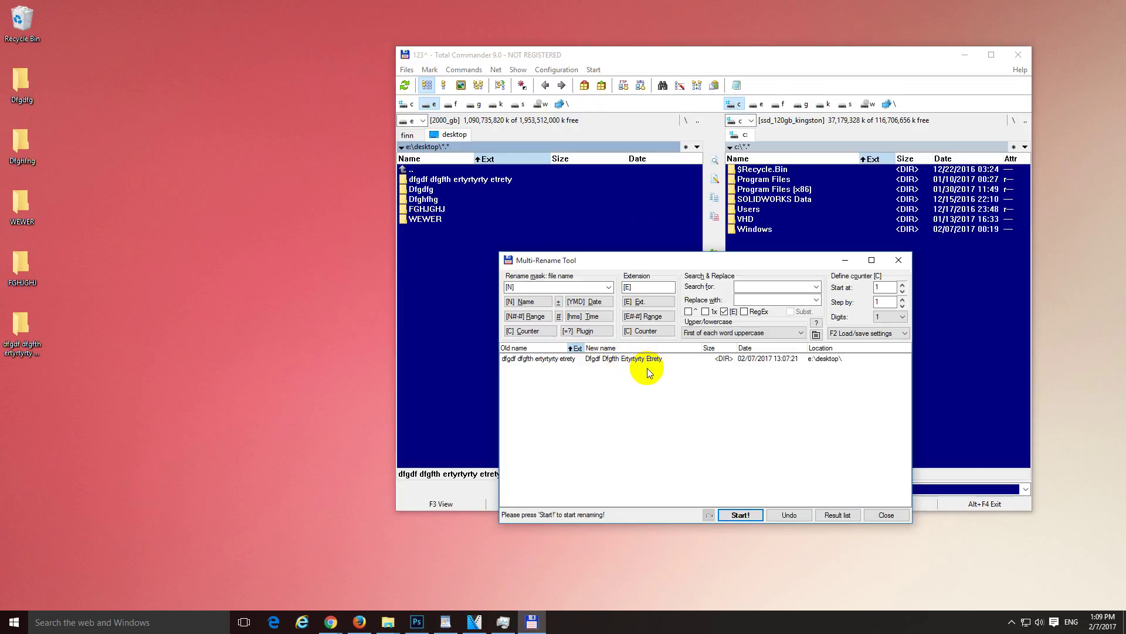
left_click(741, 515)
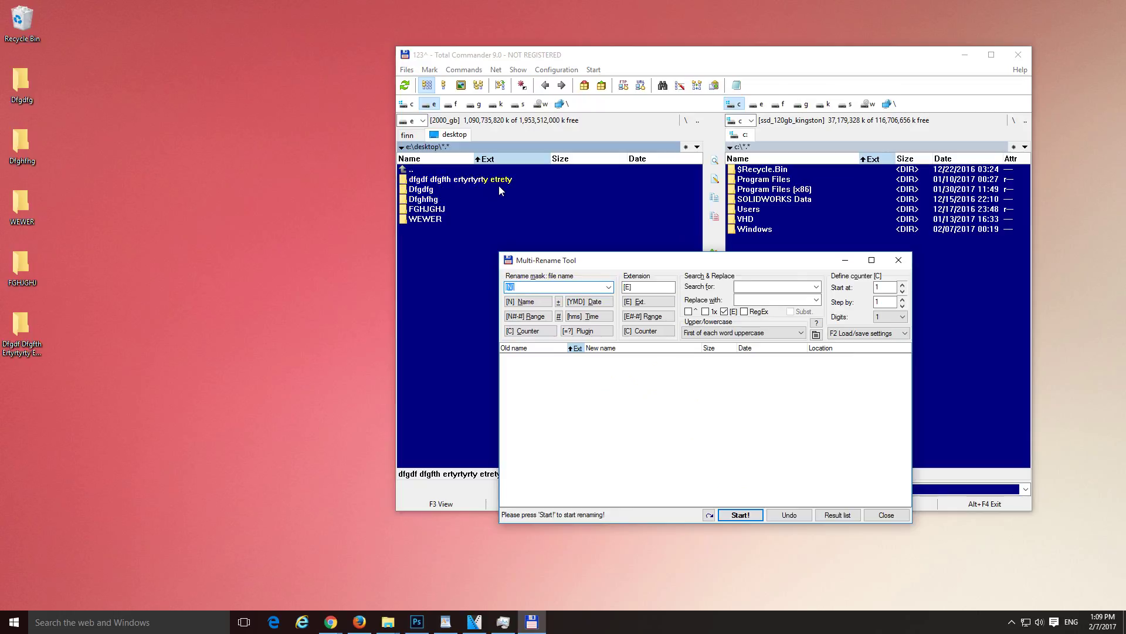
left_click(887, 514)
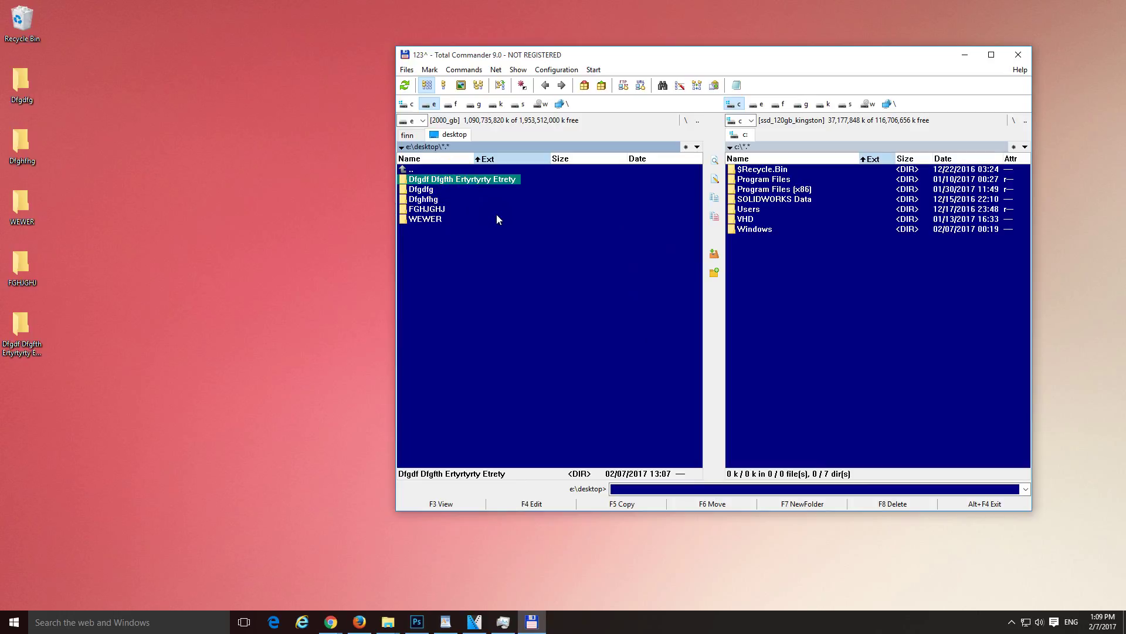
Undo the last Multi-Rename operation, restoring 'dfgdf dfgfth ertyrtyrty etrety'.
key("ctrl+m")
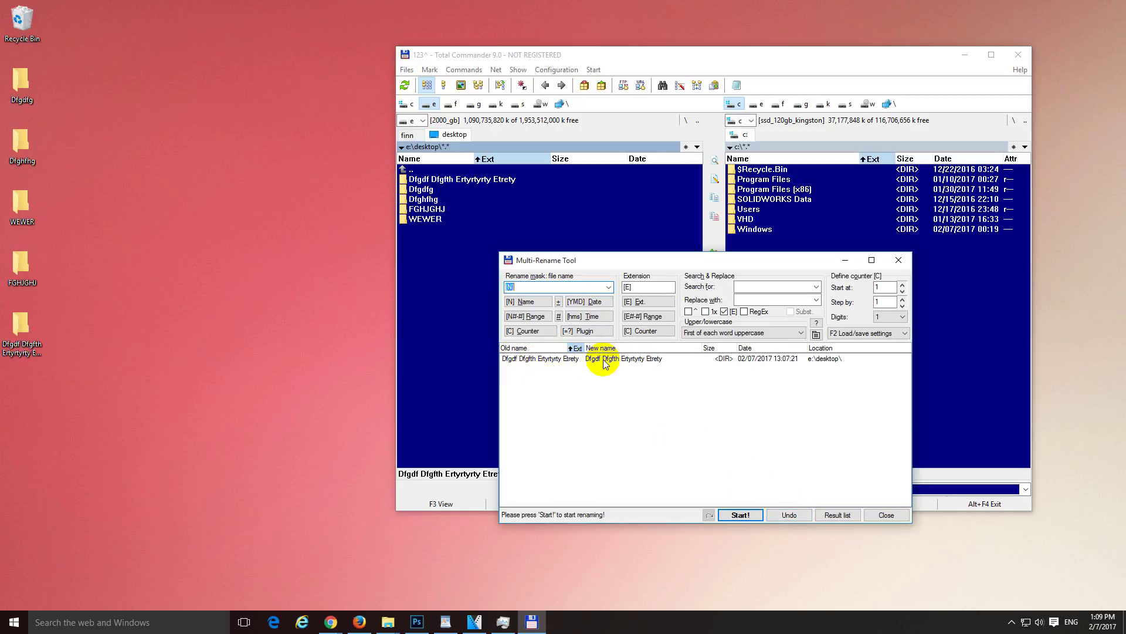
left_click(792, 515)
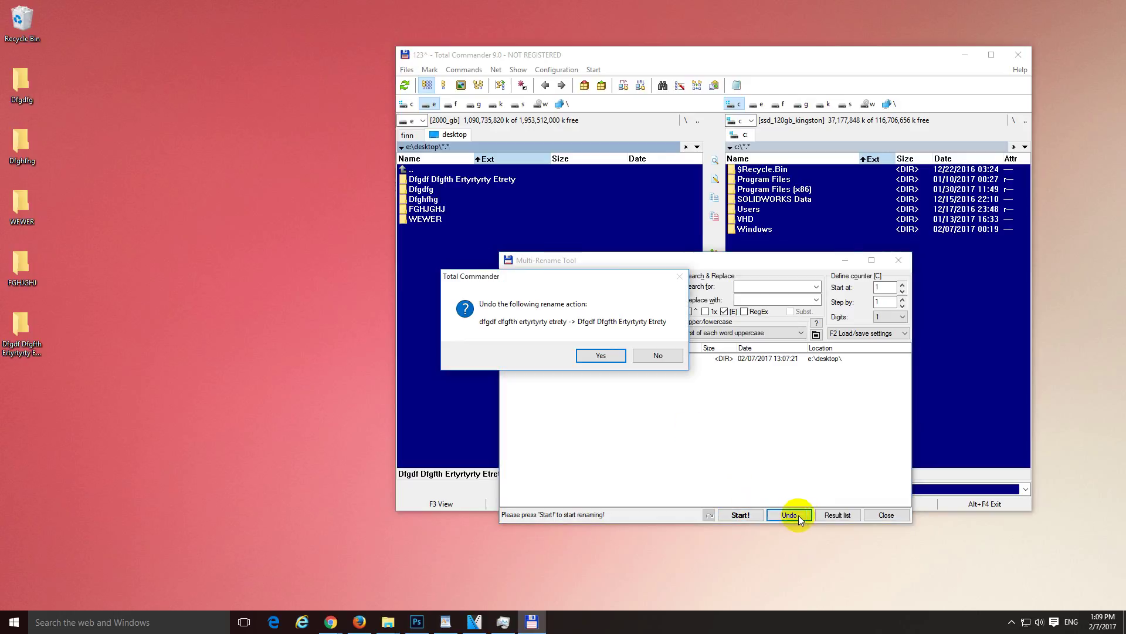
left_click(602, 355)
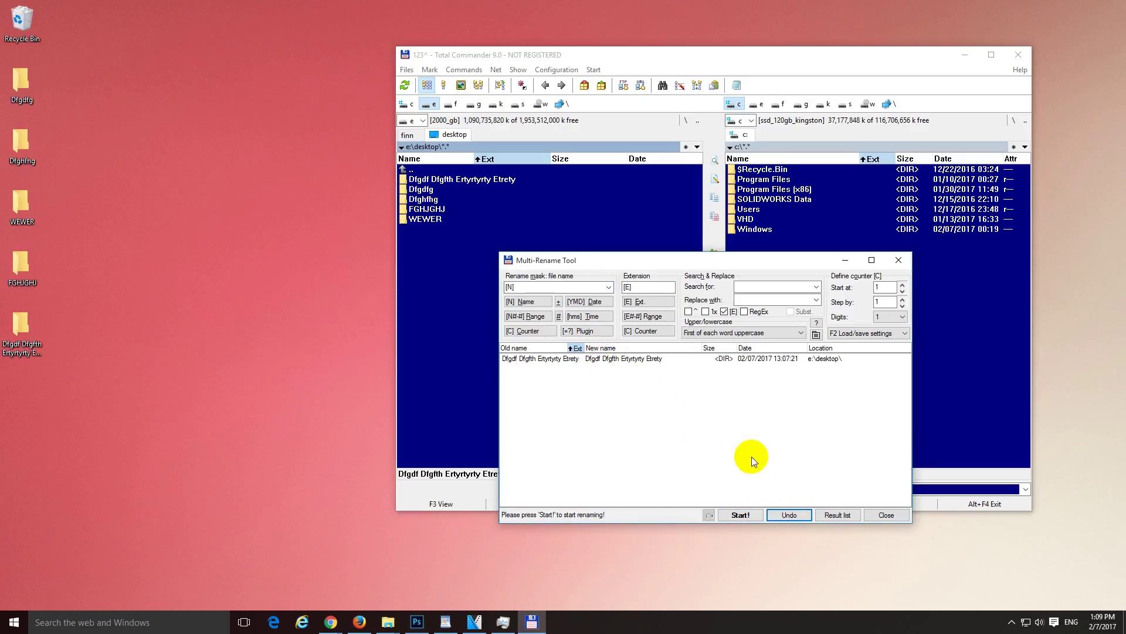
left_click(877, 516)
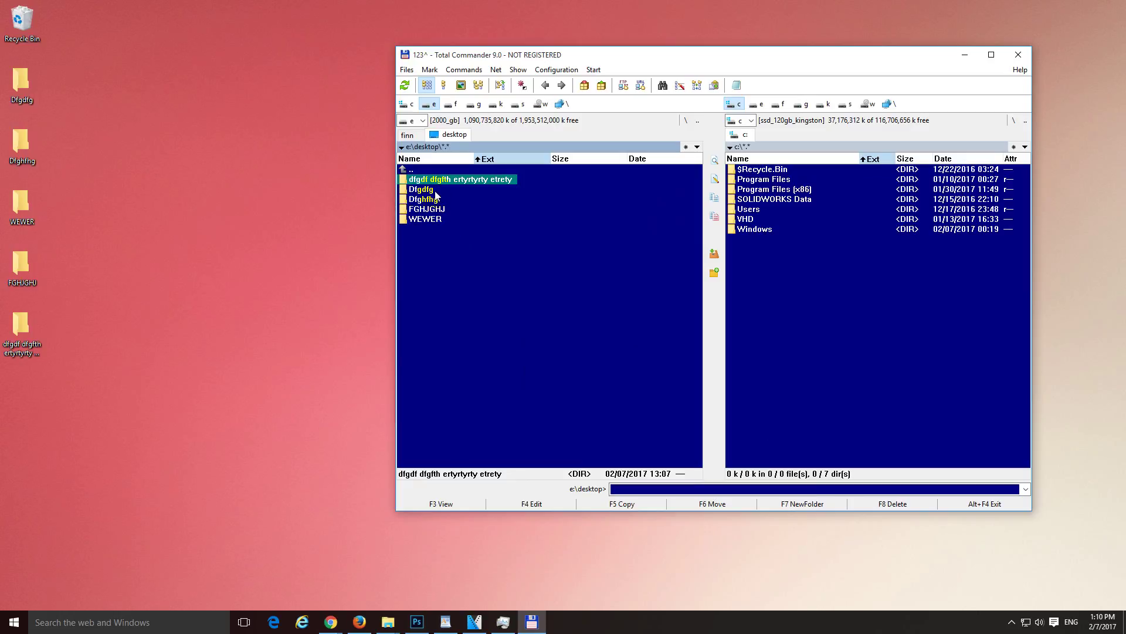
Mark the four folders and undo the Multi-Rename, reverting Dfgdfg and Dfghfhg to lowercase.
left_click_drag(435, 190, 437, 219)
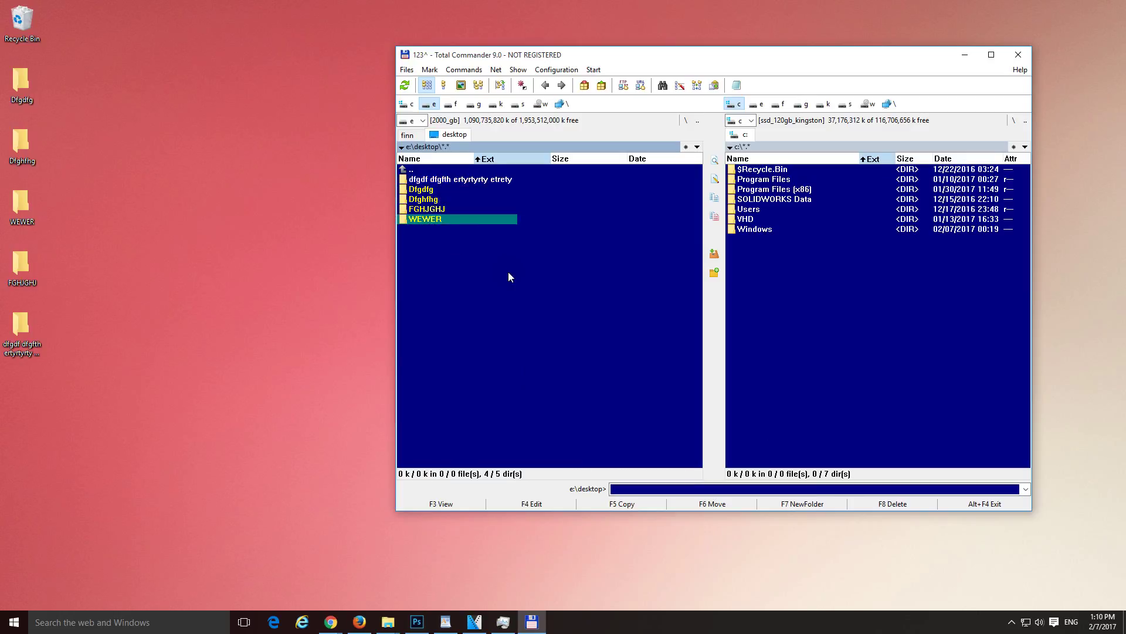
key("ctrl+m")
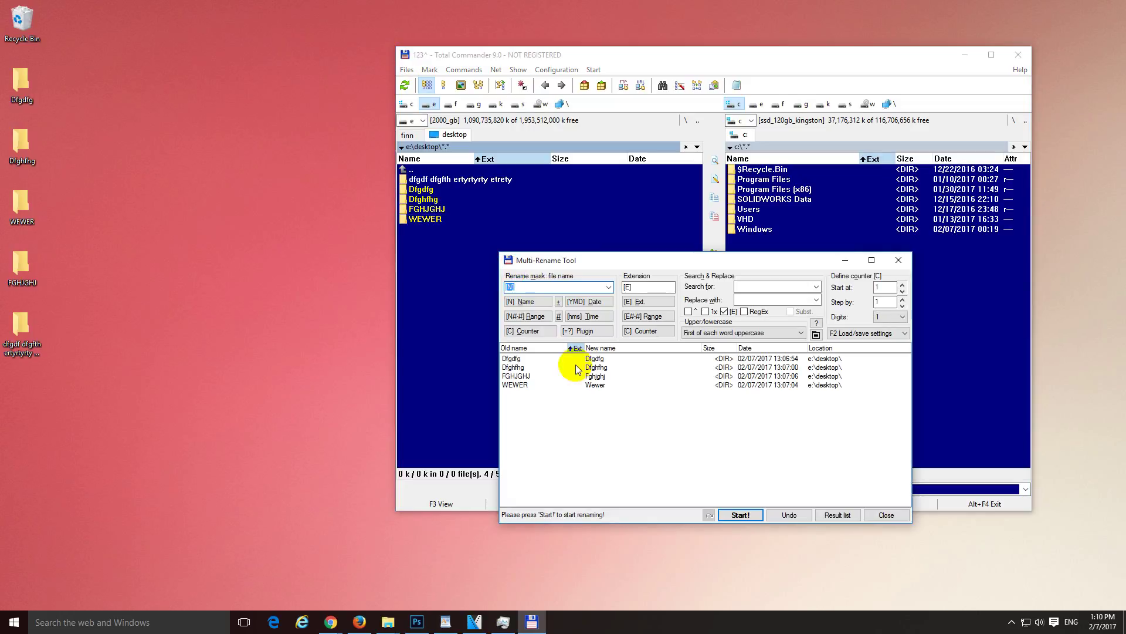
left_click(787, 515)
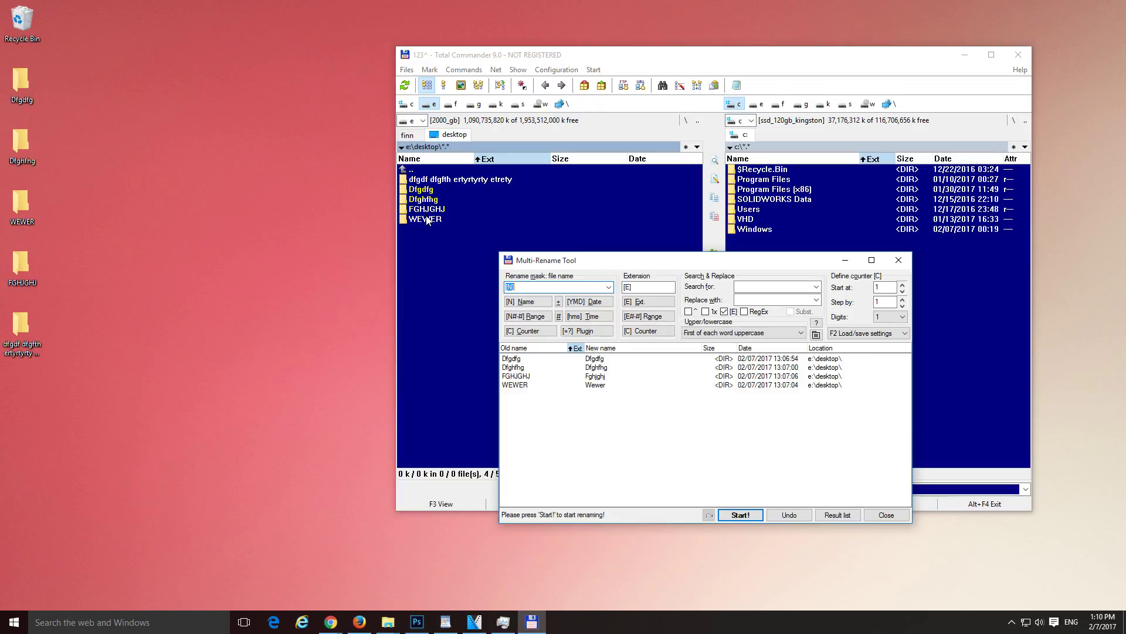
left_click(794, 515)
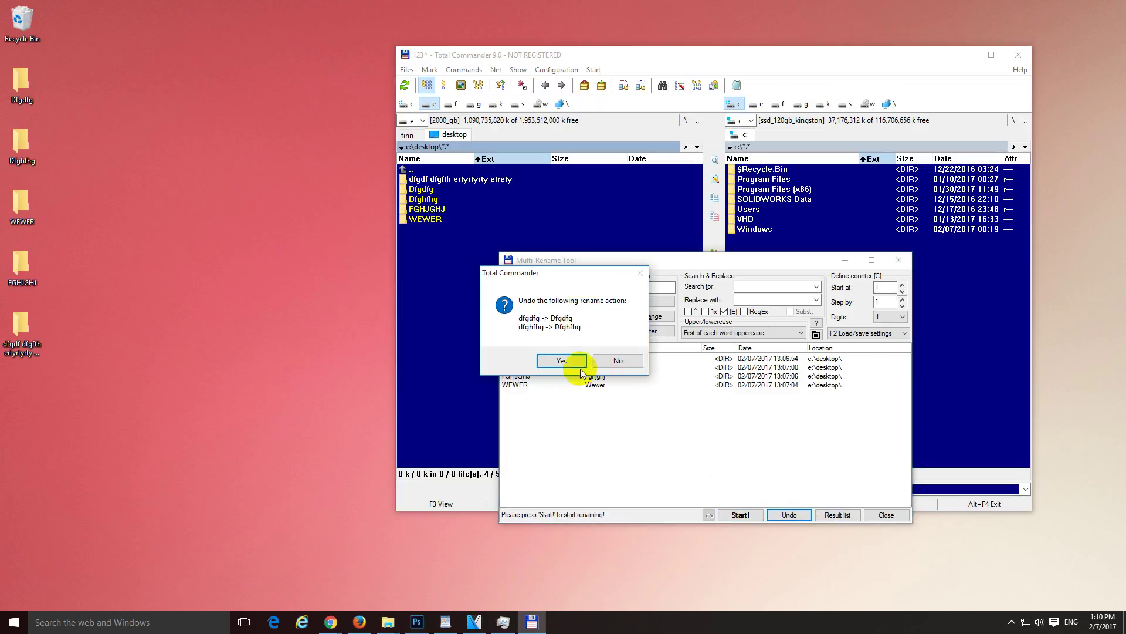
left_click(561, 361)
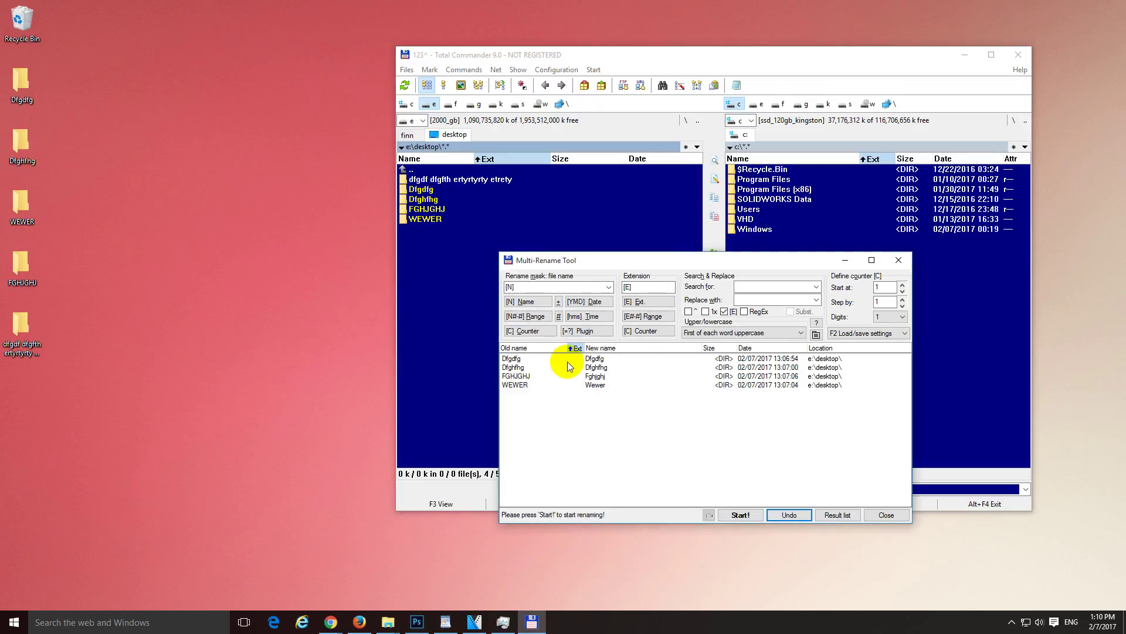
left_click(874, 515)
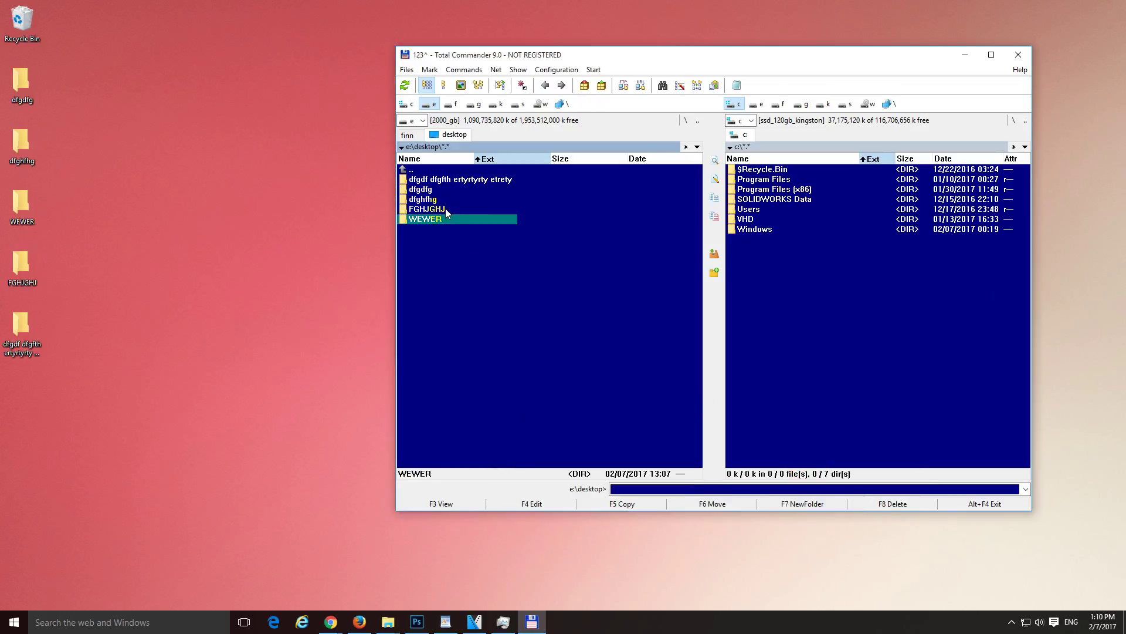
left_click(442, 190)
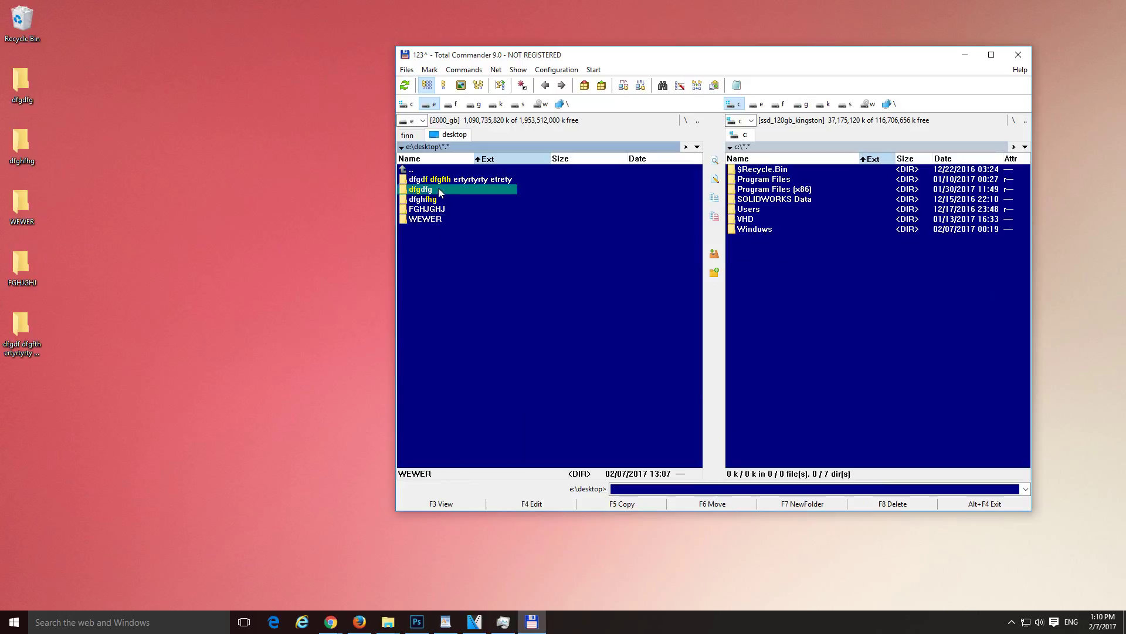
Undo the uppercase Multi-Rename so FGHJGHJ and WEWER revert to fghjghj and wewer, then refresh.
left_click(441, 219, "shift")
key("ctrl+m")
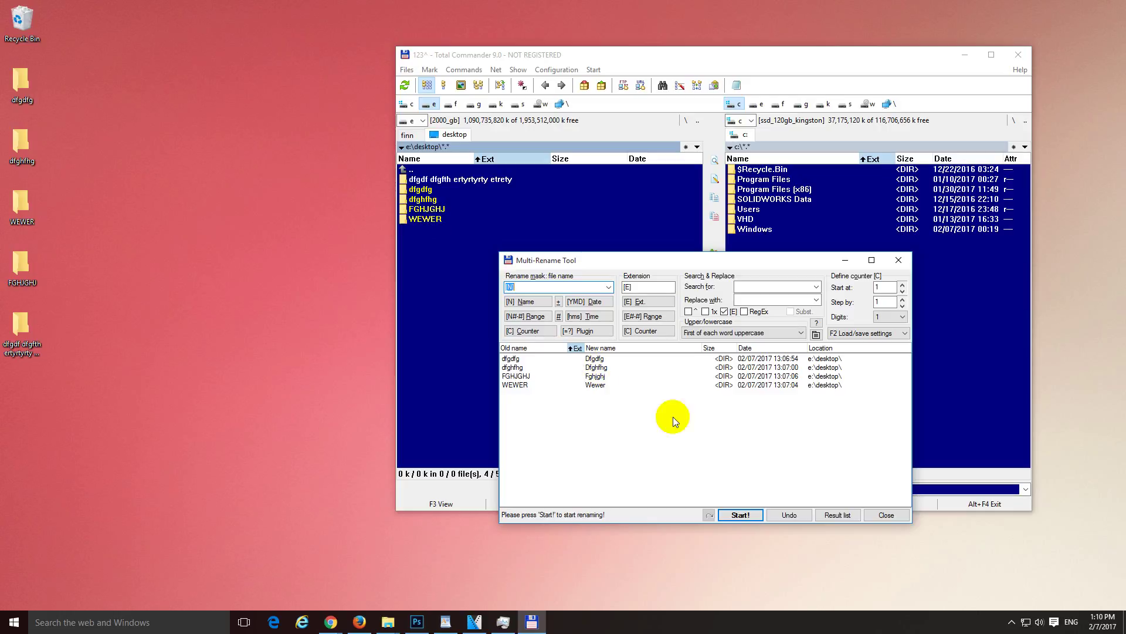
left_click(796, 515)
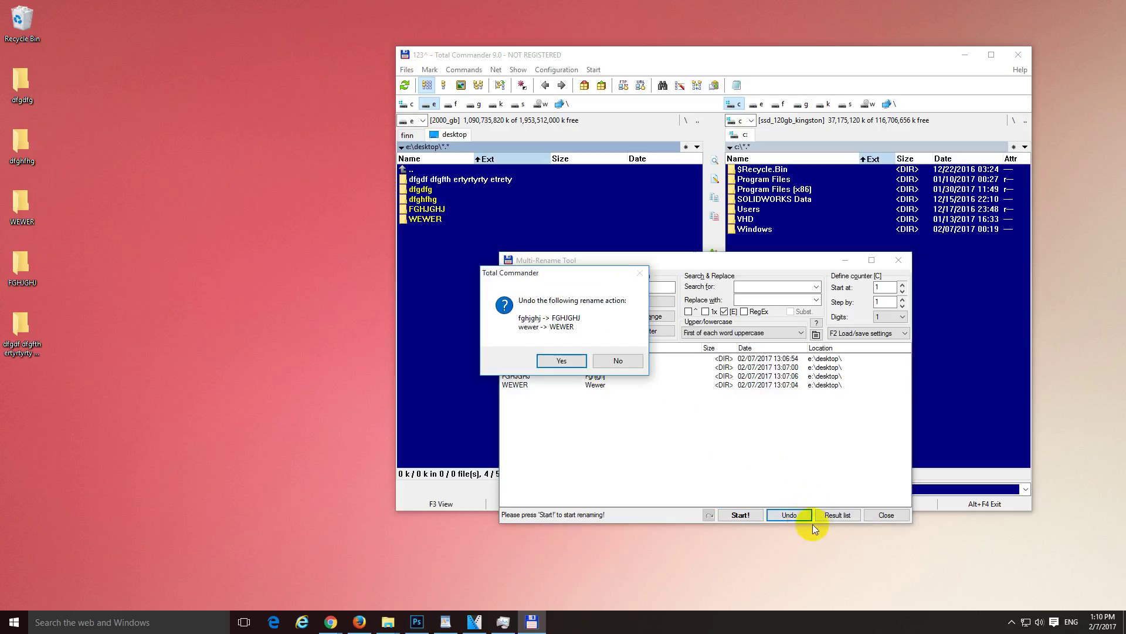
left_click(563, 359)
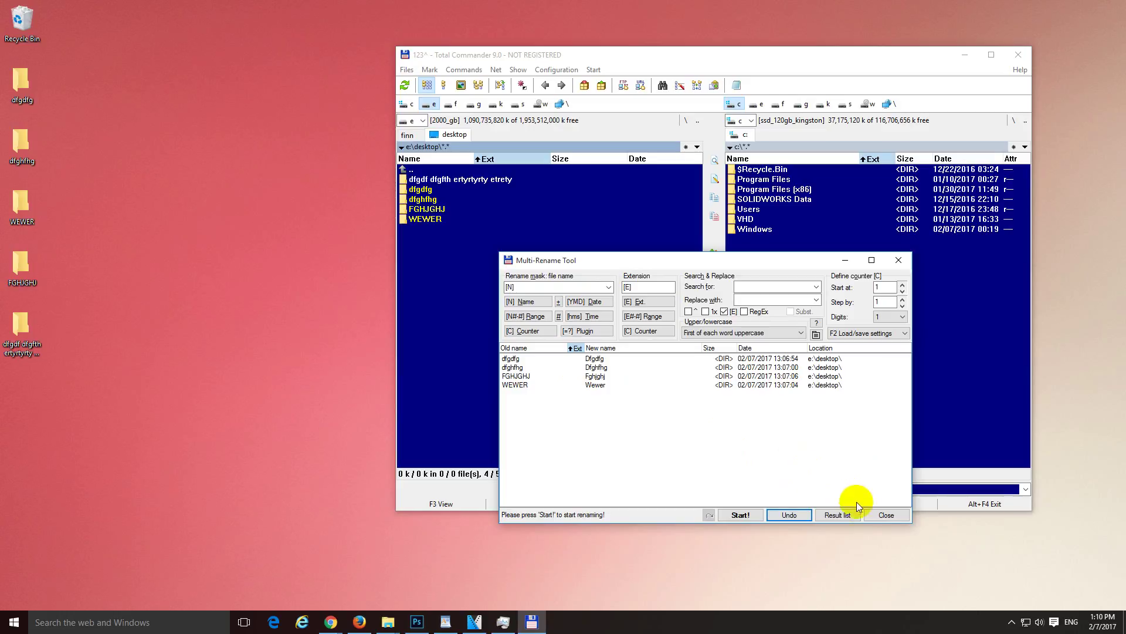
left_click(878, 515)
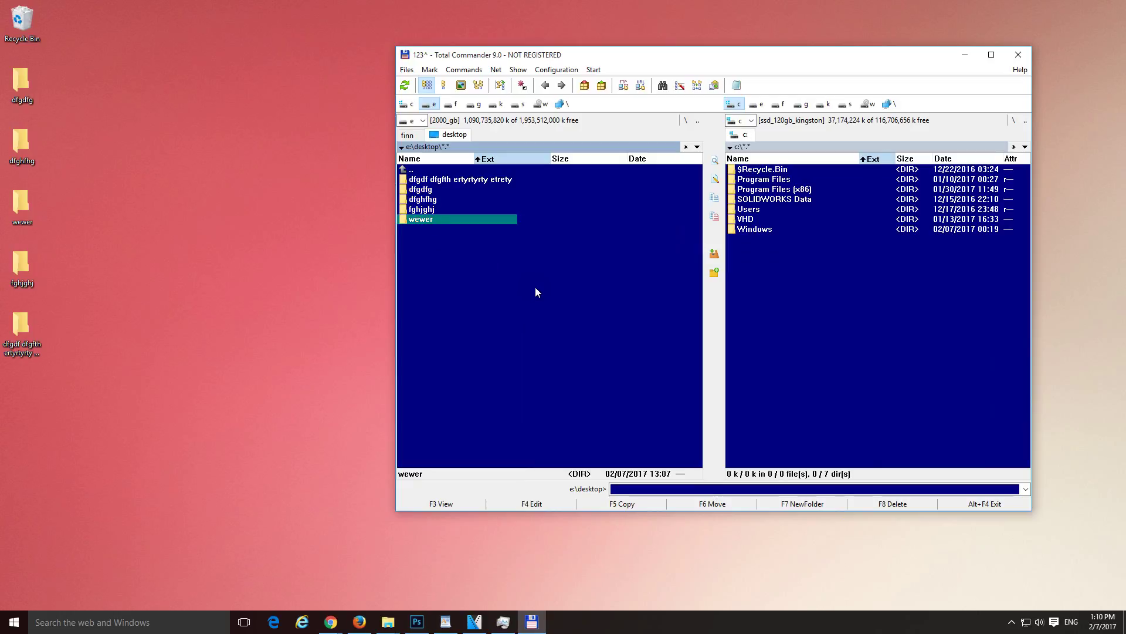
left_click(404, 82)
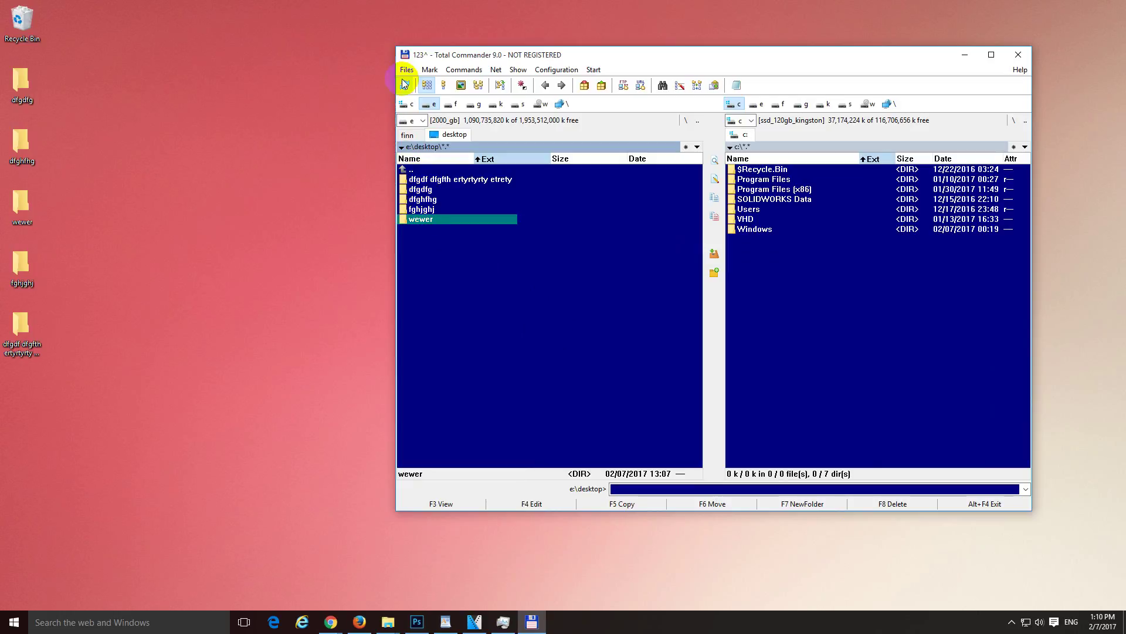
left_click(406, 69)
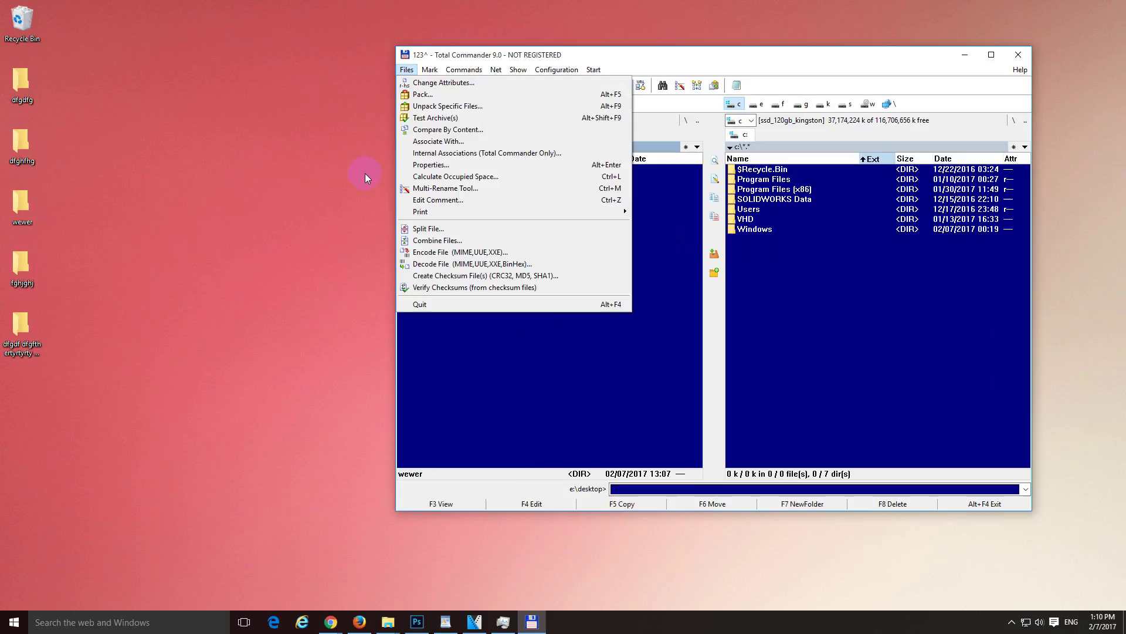